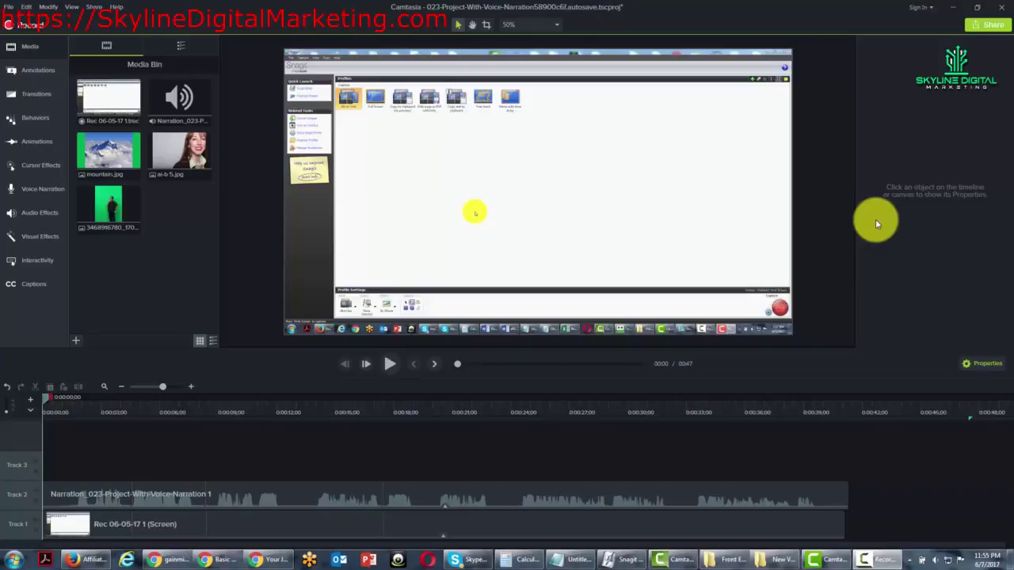
Start a New Custom Production from the Share menu to launch the Production Wizard.
left_click(95, 7)
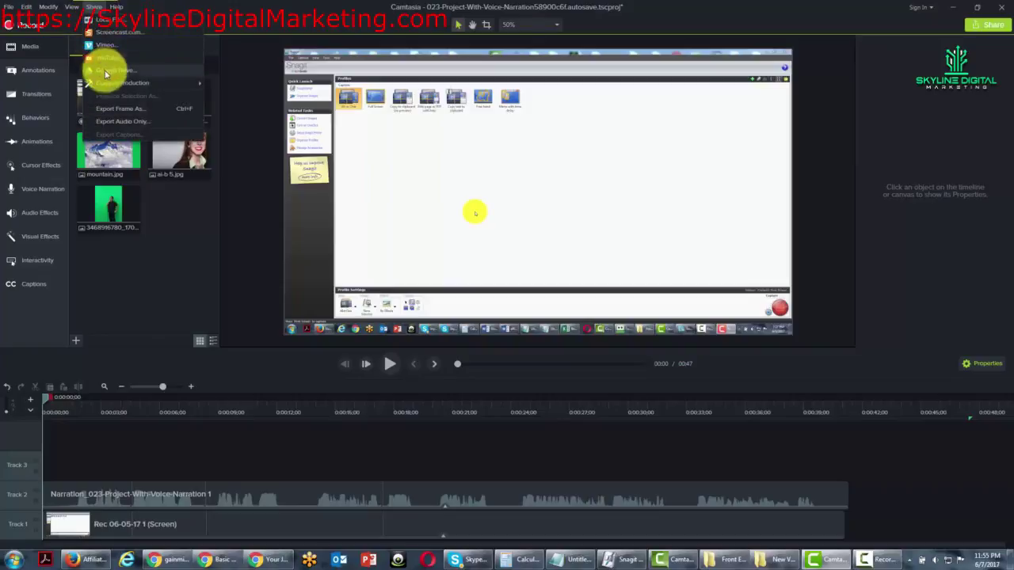
mouse_move(111, 85)
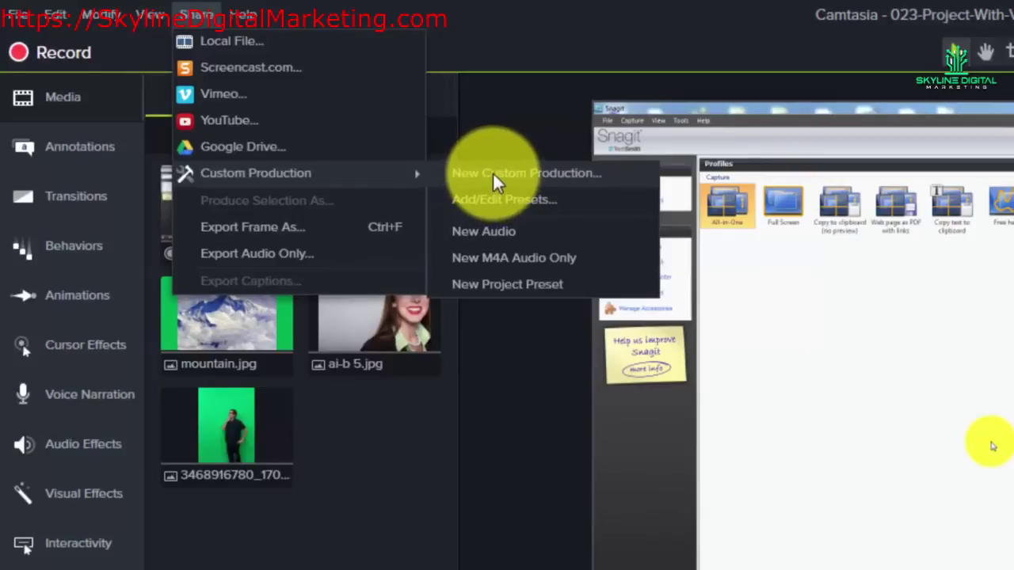
left_click(493, 172)
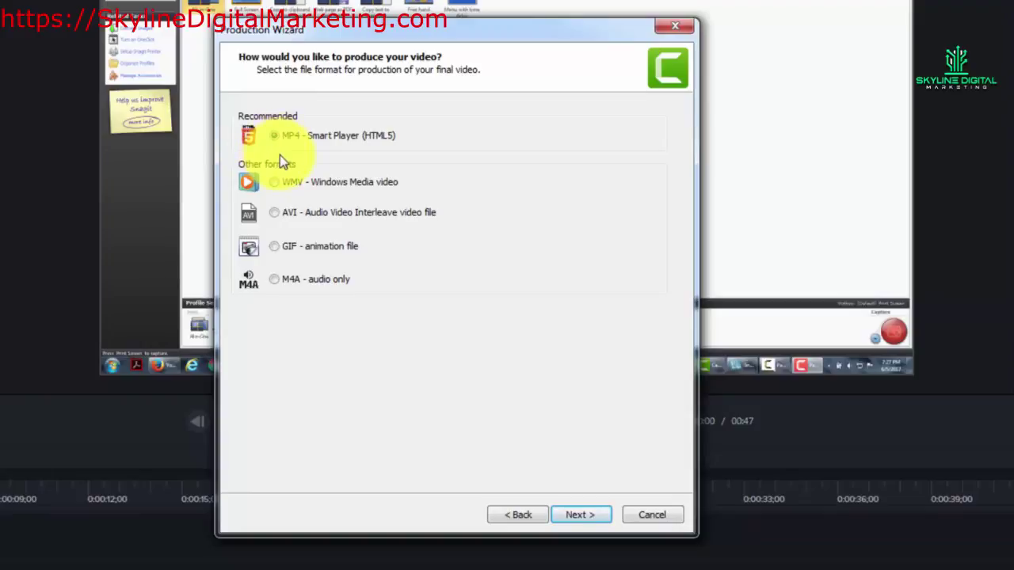
Try the WMV, AVI, GIF and M4A formats, then reselect MP4 - Smart Player (HTML5) and continue.
left_click(277, 182)
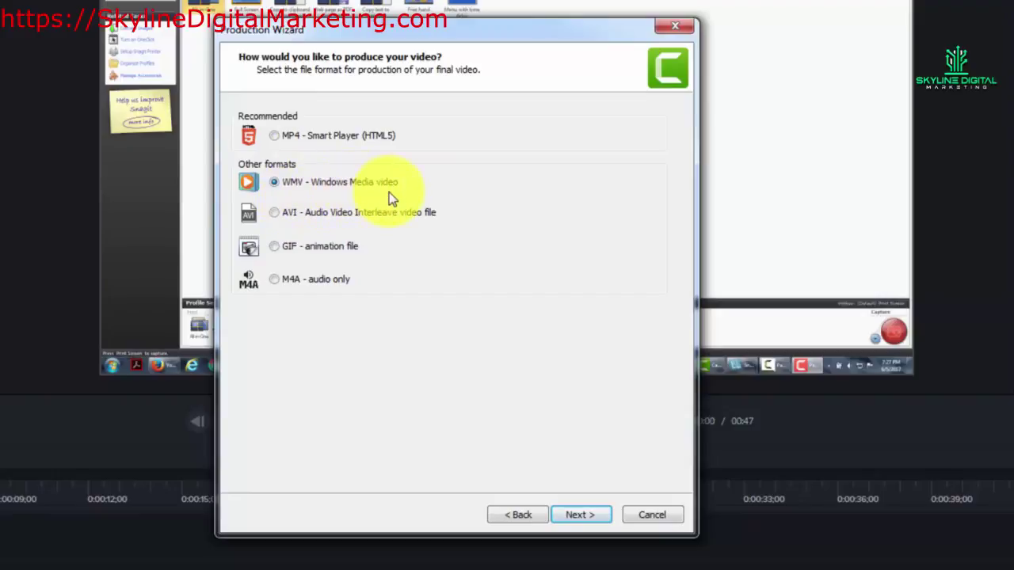
left_click(274, 213)
left_click(274, 247)
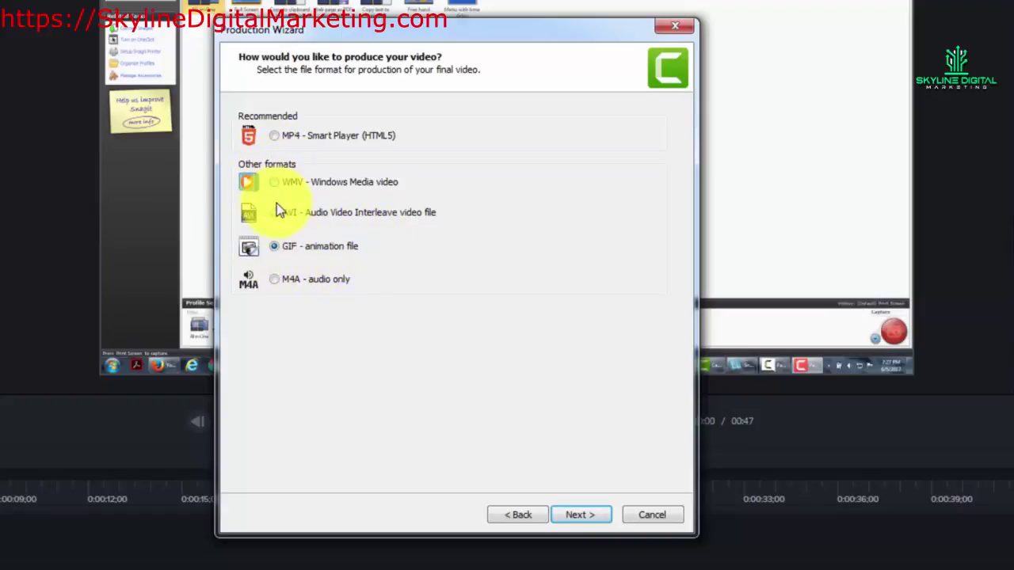
left_click(277, 279)
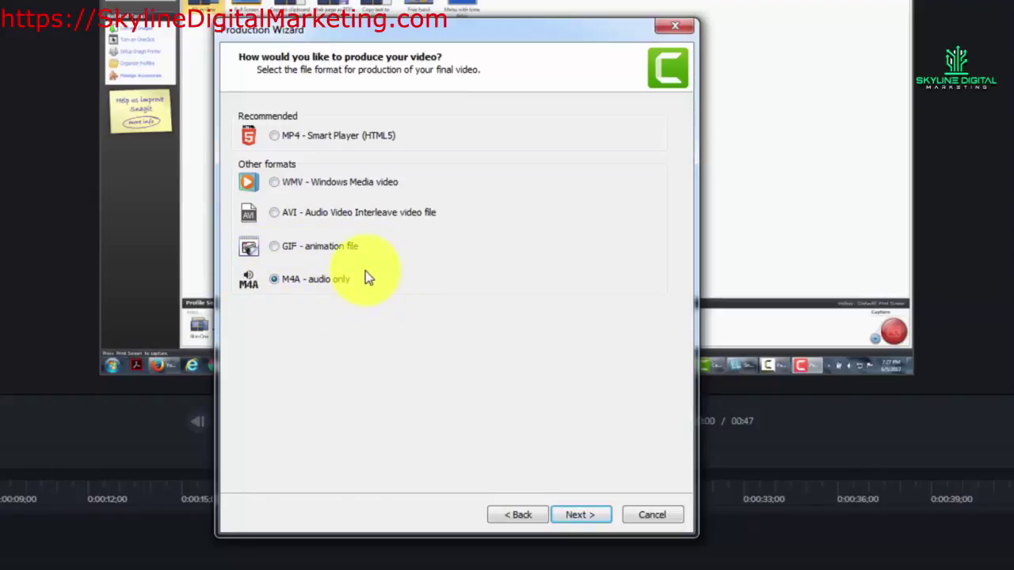
left_click(276, 139)
left_click(568, 517)
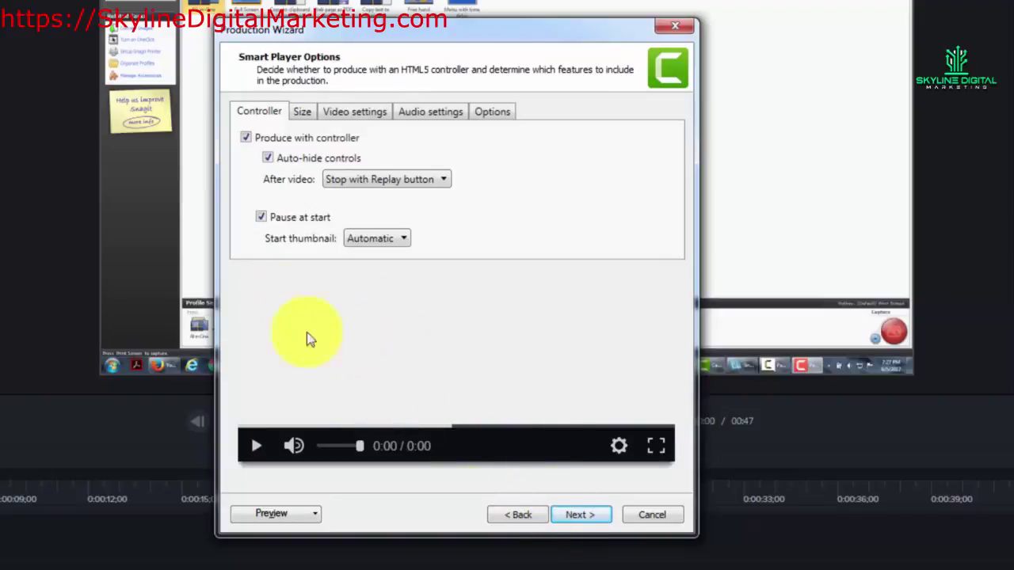
Toggle Produce with controller, Pause at start and Auto-hide controls off and on, then view Size settings.
left_click(245, 138)
left_click(246, 140)
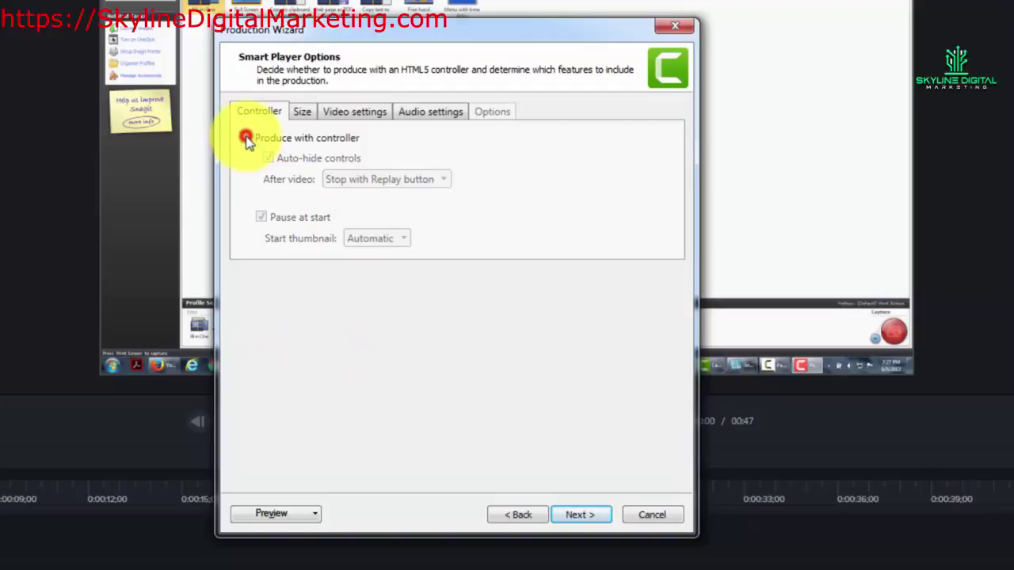
left_click(263, 219)
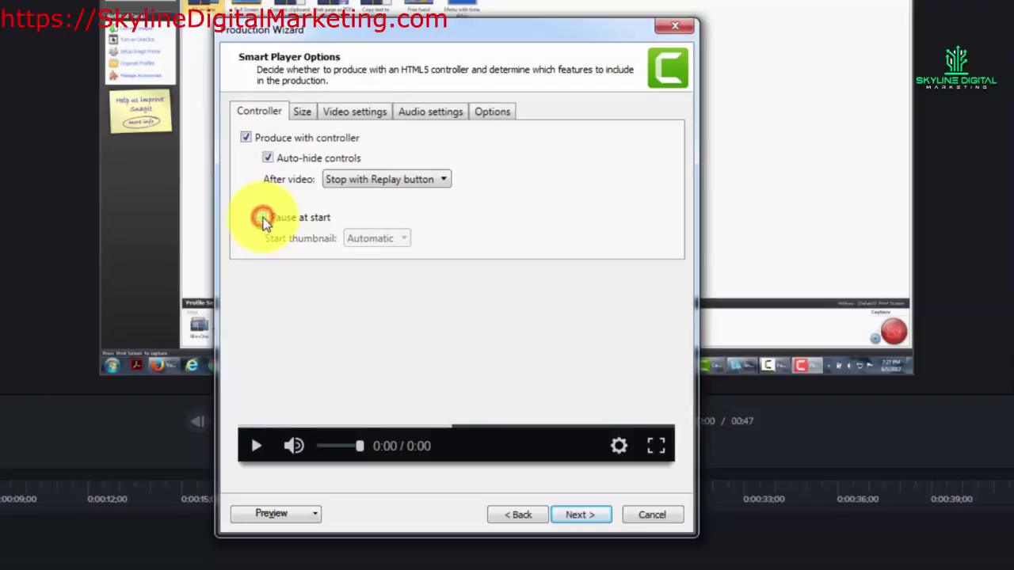
left_click(263, 218)
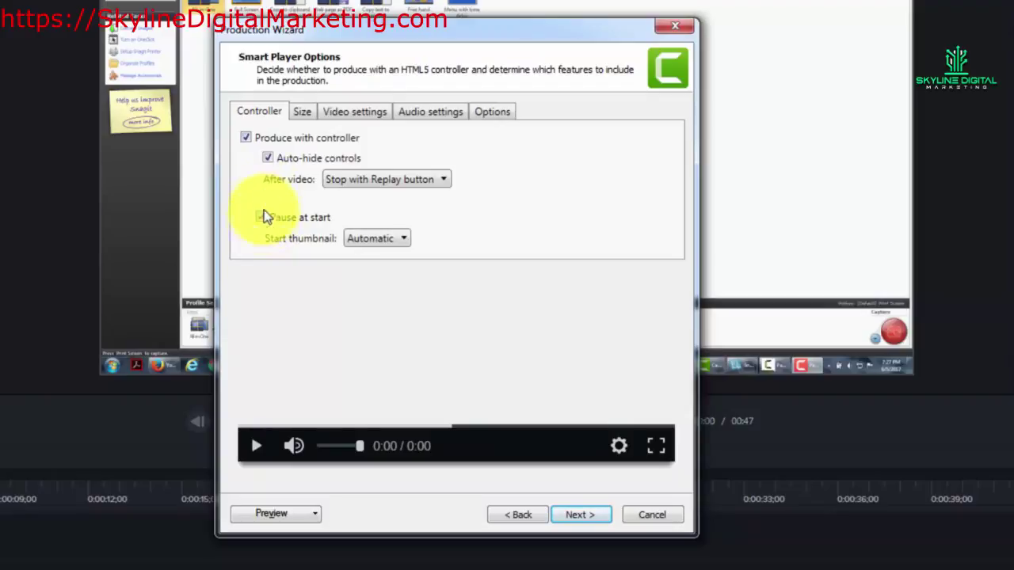
left_click(267, 159)
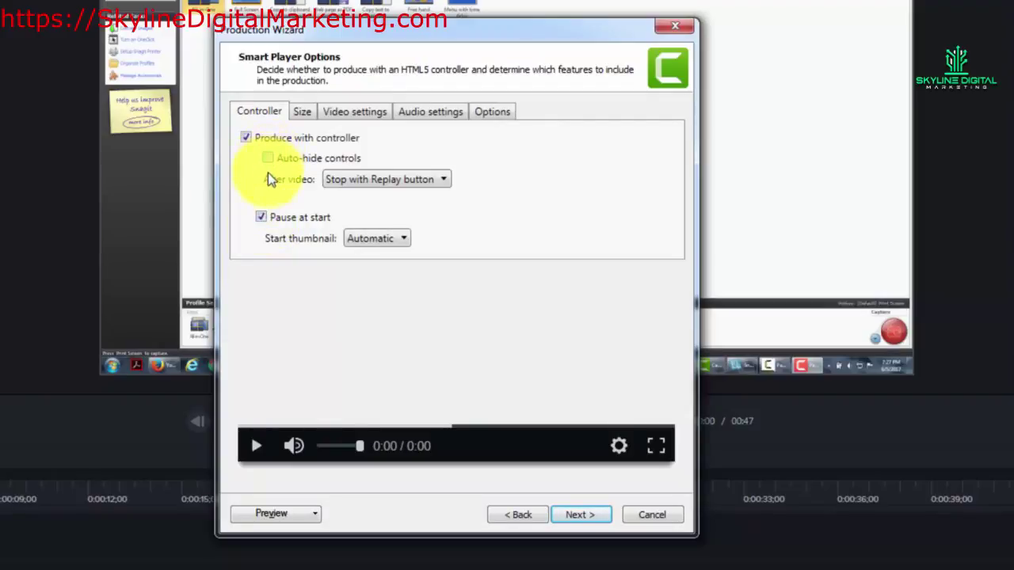
left_click(268, 158)
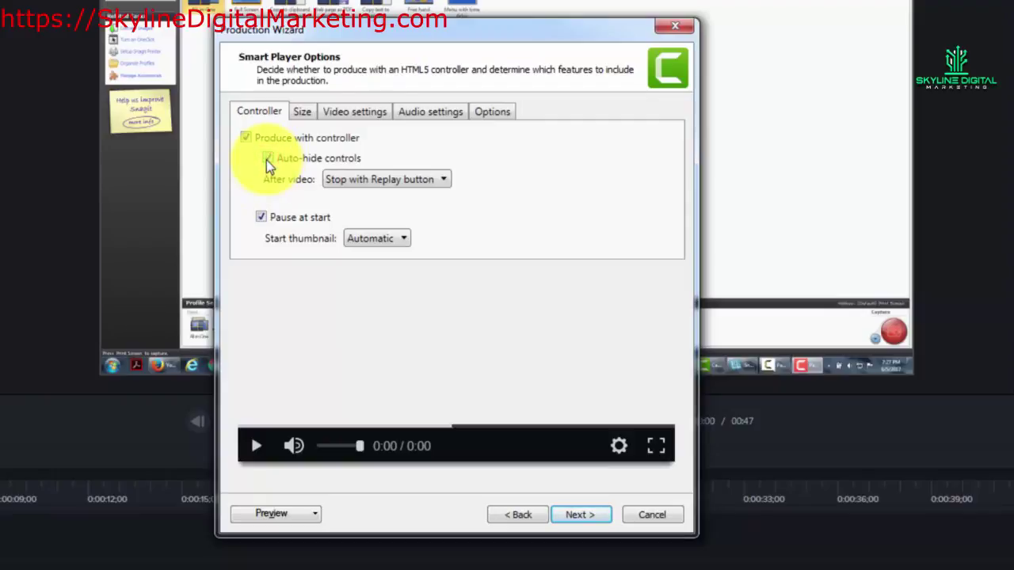
left_click(299, 114)
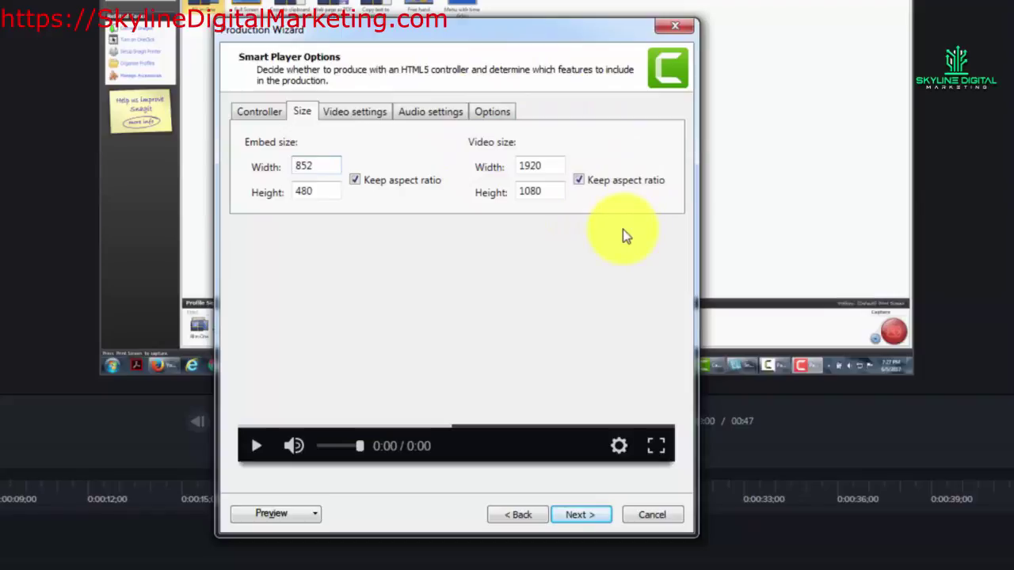
Review the Smart Player Video settings, Audio settings and Options tabs, then go back to format selection.
left_click(358, 119)
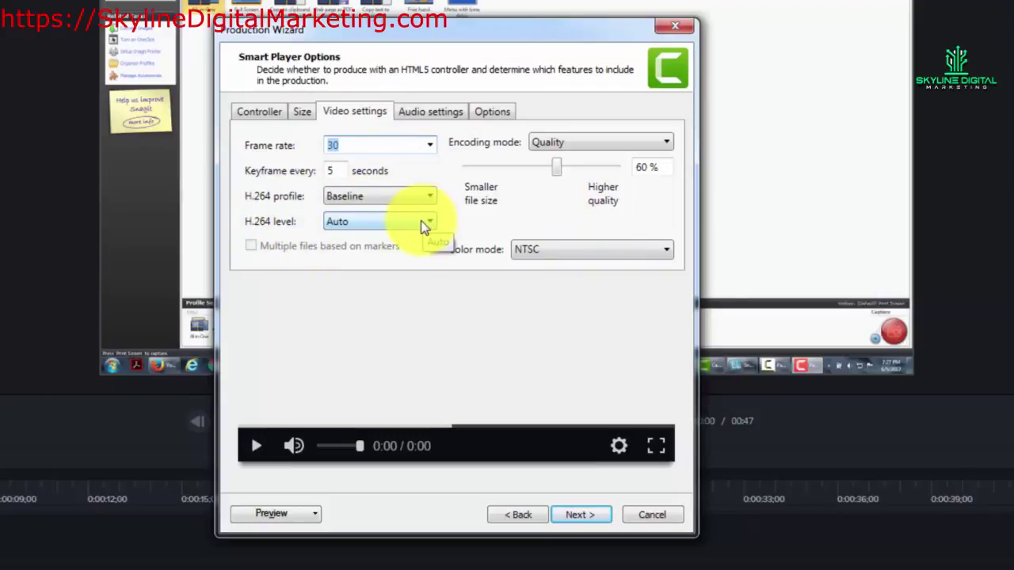
left_click(434, 113)
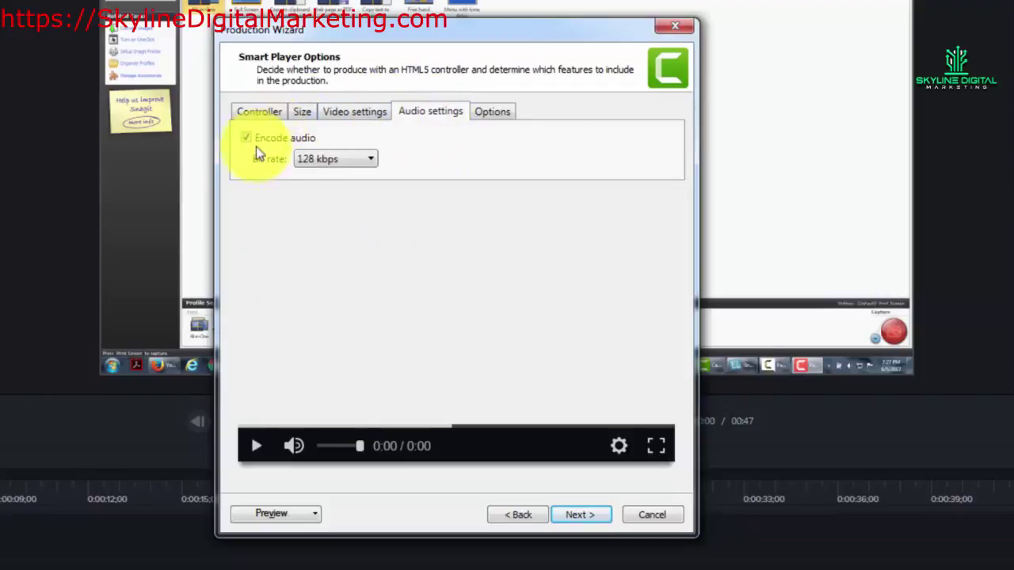
left_click(495, 113)
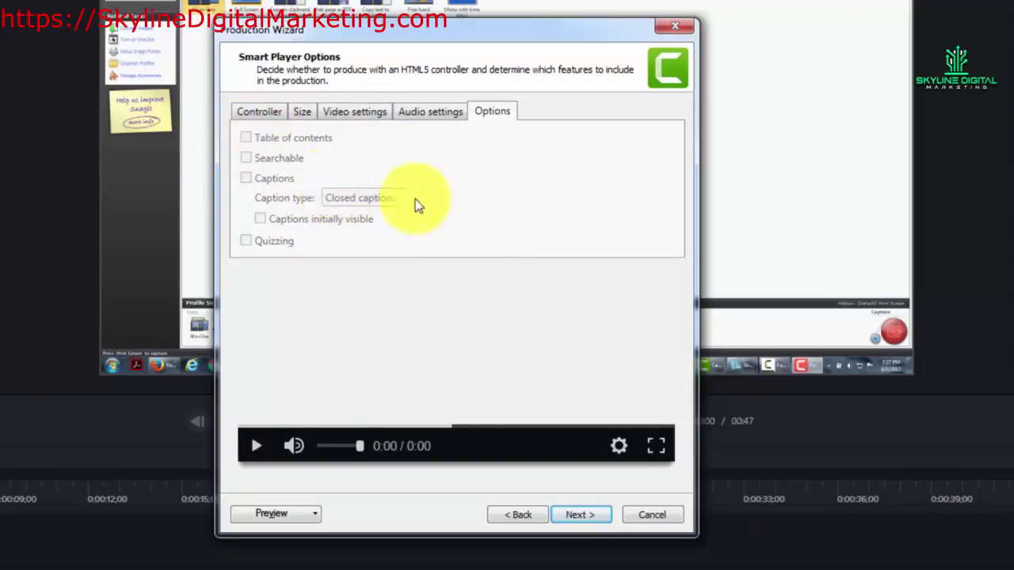
left_click(507, 517)
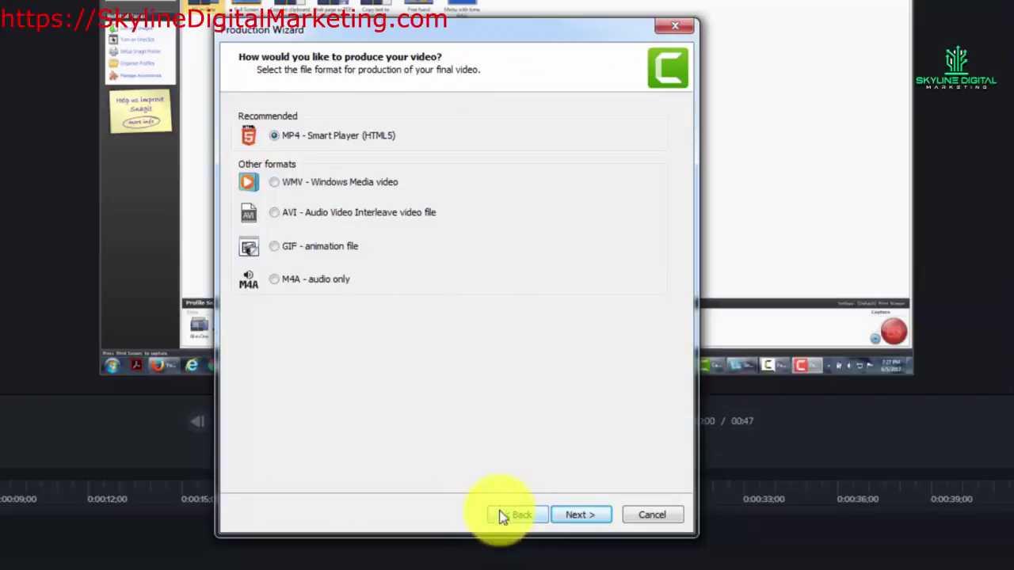
Preview the WMV encoding and video size pages, then return to the format page.
left_click(274, 182)
left_click(574, 517)
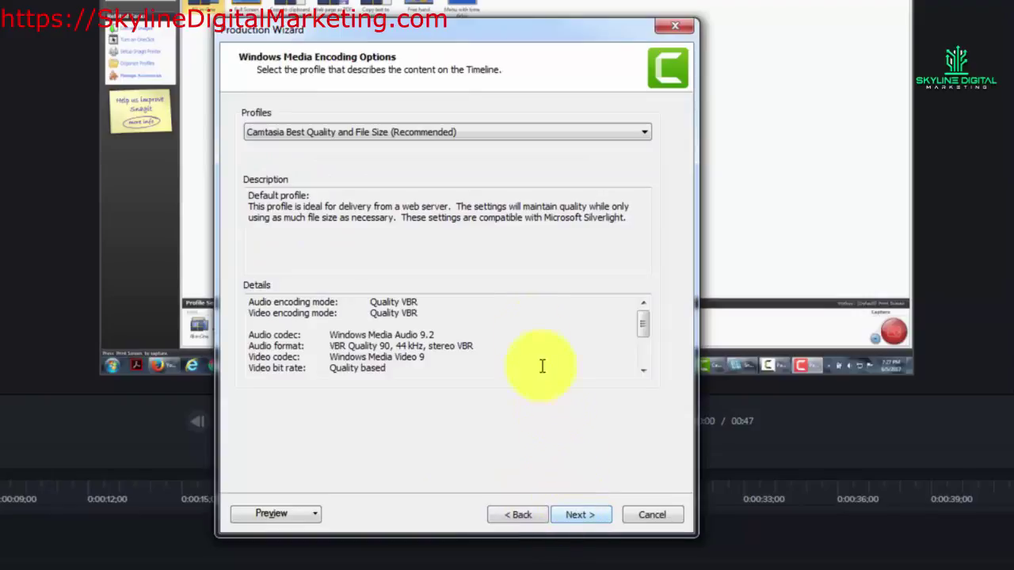
left_click(576, 516)
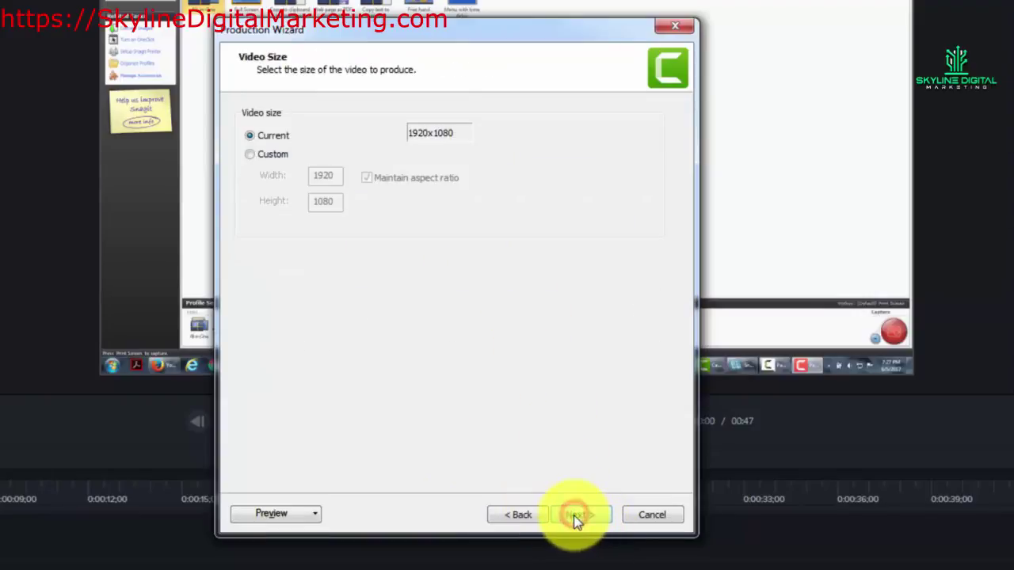
left_click(513, 515)
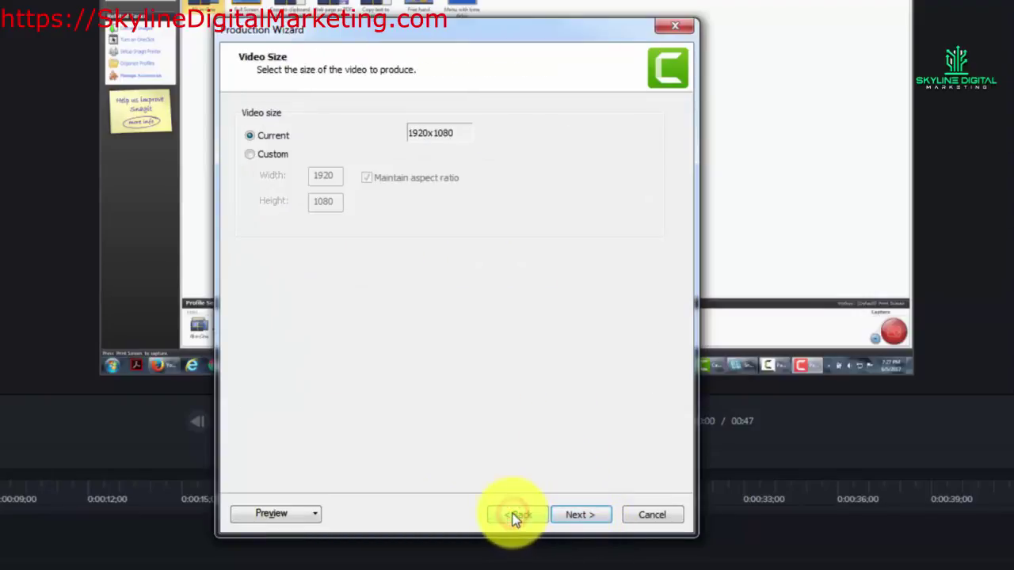
left_click(513, 517)
left_click(512, 516)
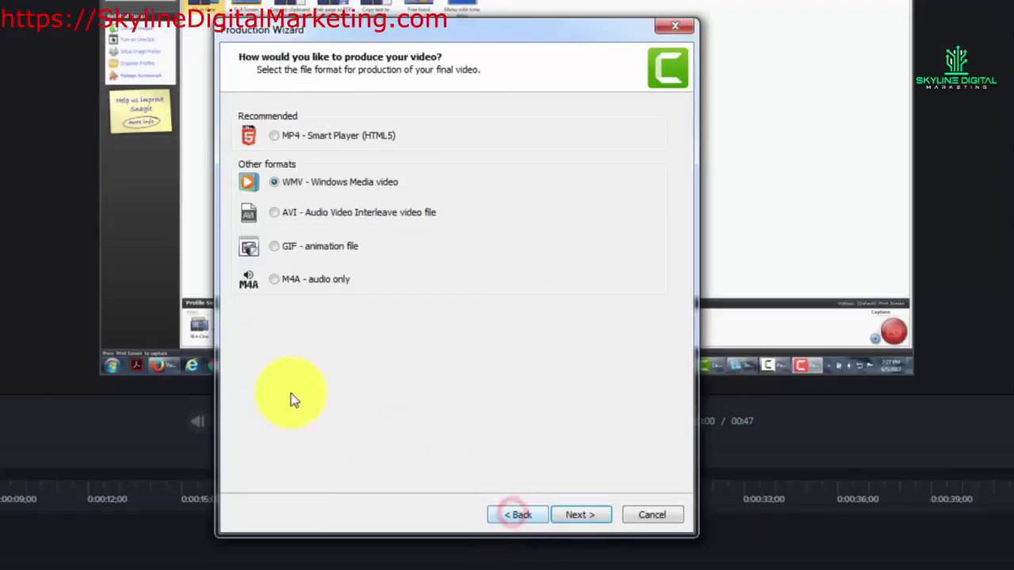
Preview the AVI encoding, video size and video options pages, then return to the format page.
left_click(275, 212)
left_click(579, 515)
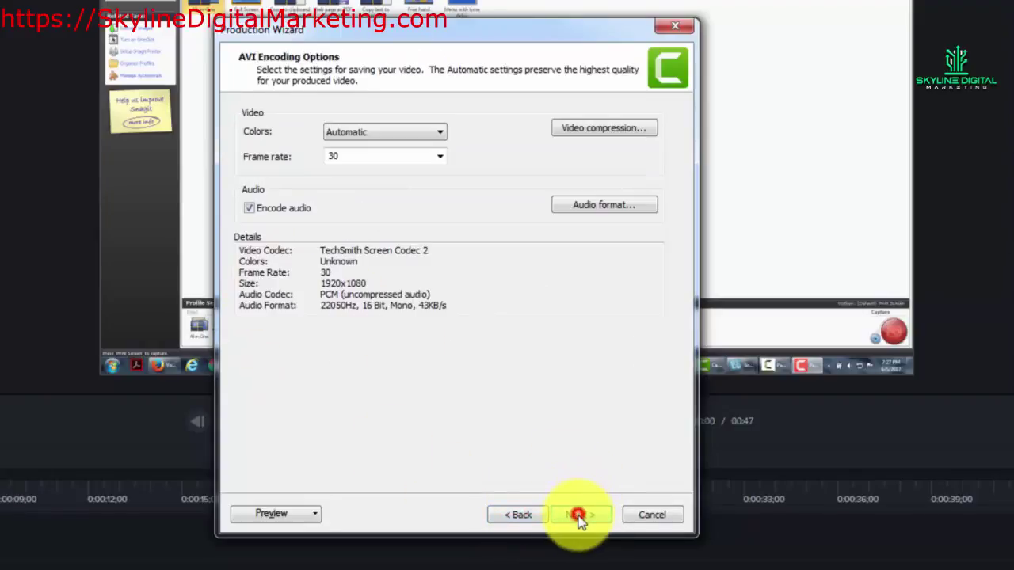
left_click(579, 515)
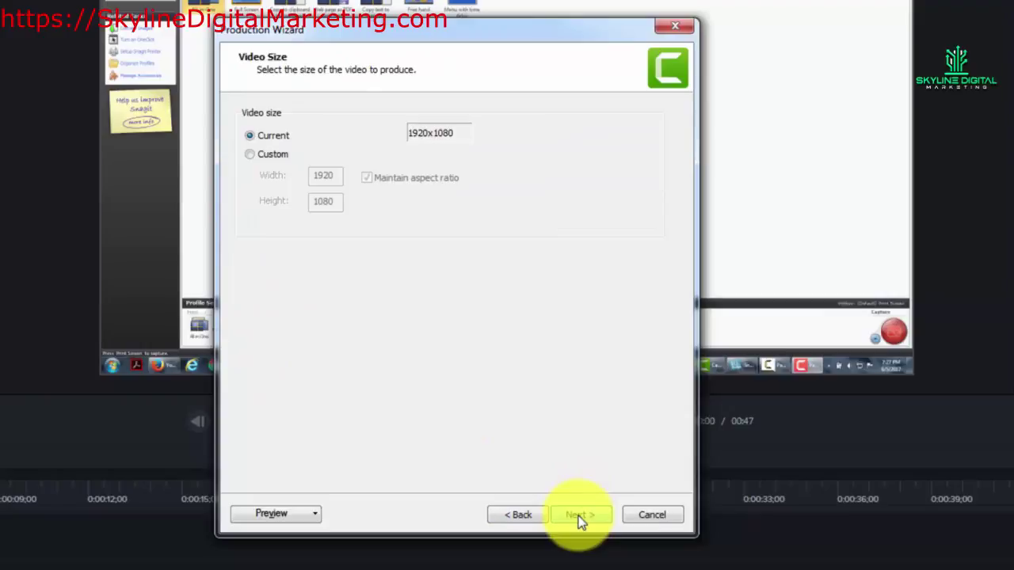
left_click(579, 516)
left_click(516, 517)
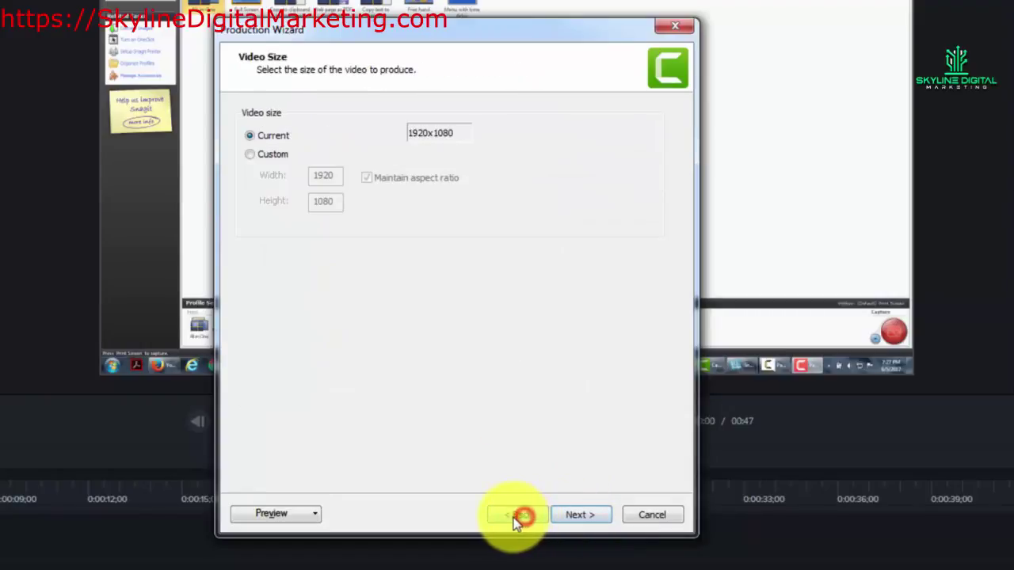
left_click(509, 519)
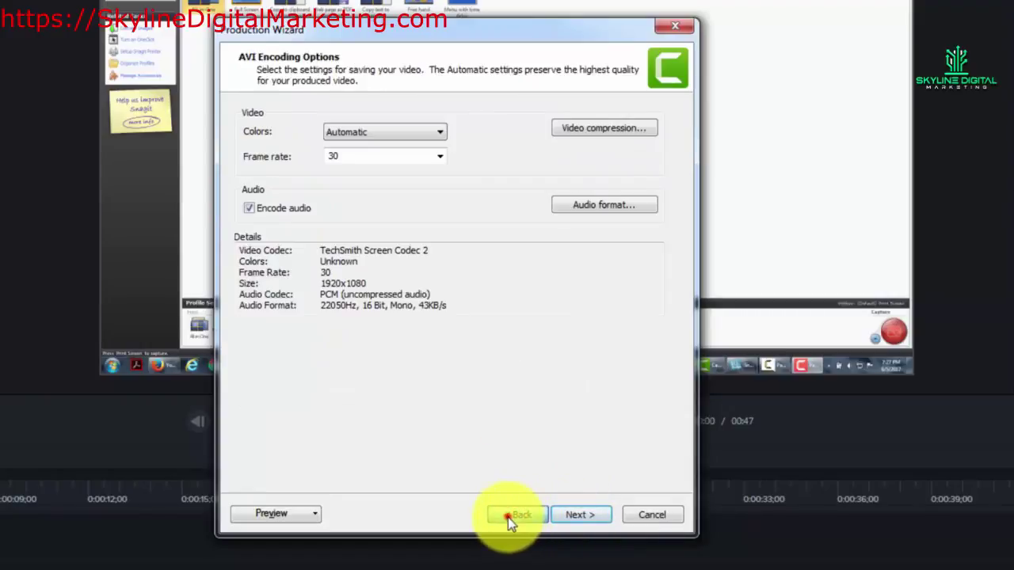
left_click(508, 517)
Preview the GIF animation encoding options and return to the format page.
left_click(275, 247)
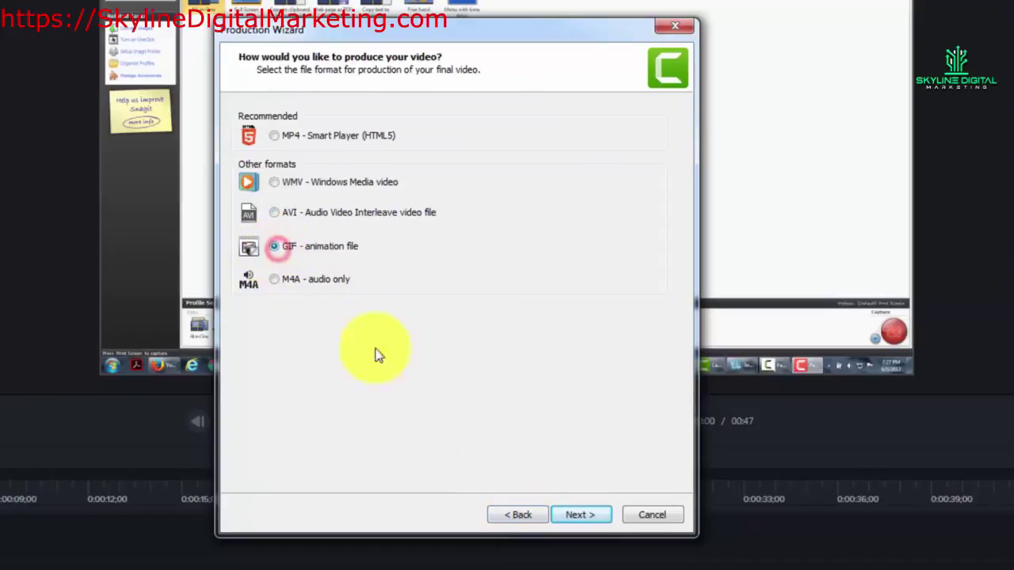
left_click(571, 515)
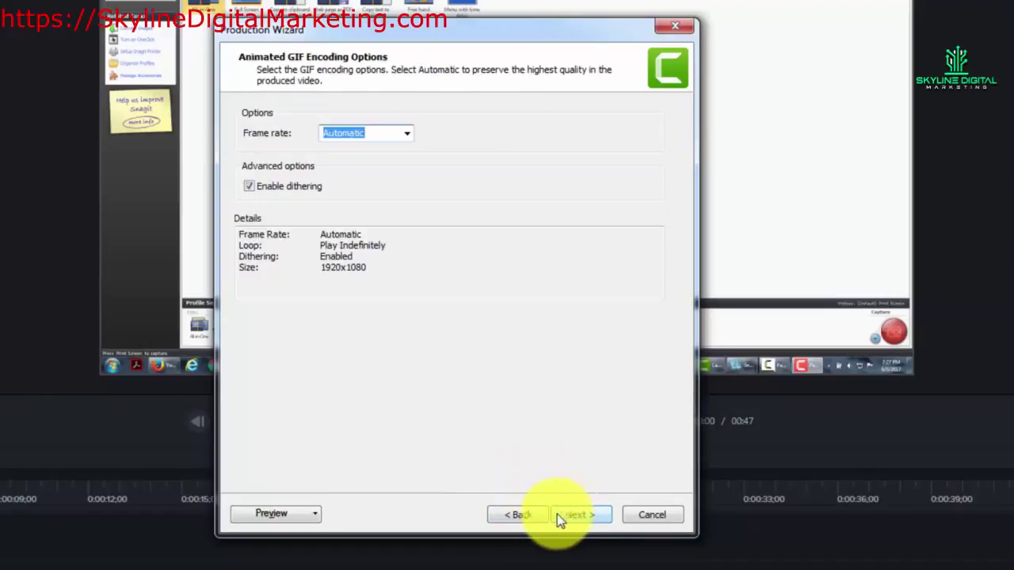
left_click(516, 515)
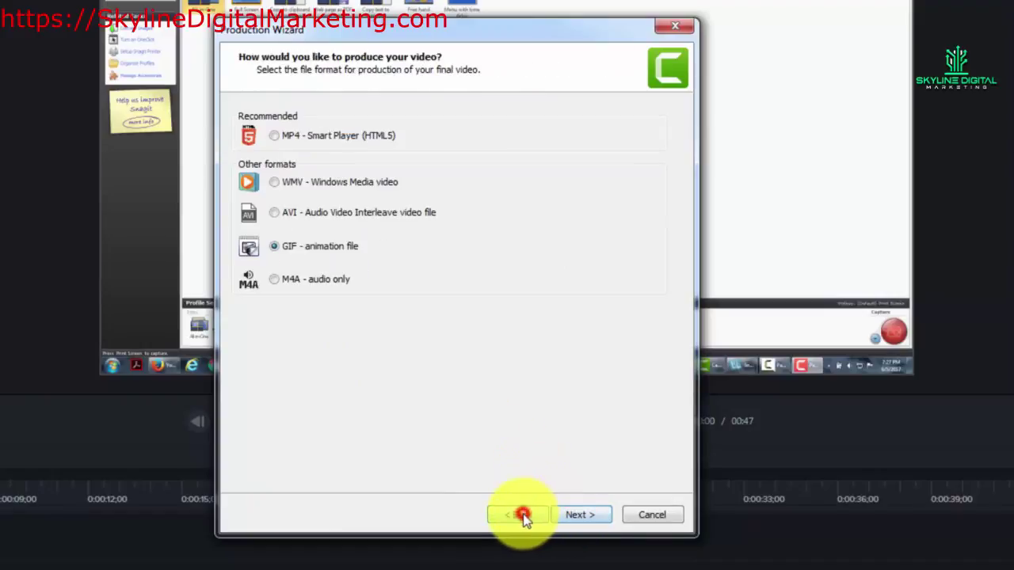
Choose M4A - audio only and preview its encoding and final settings pages.
left_click(274, 280)
left_click(566, 515)
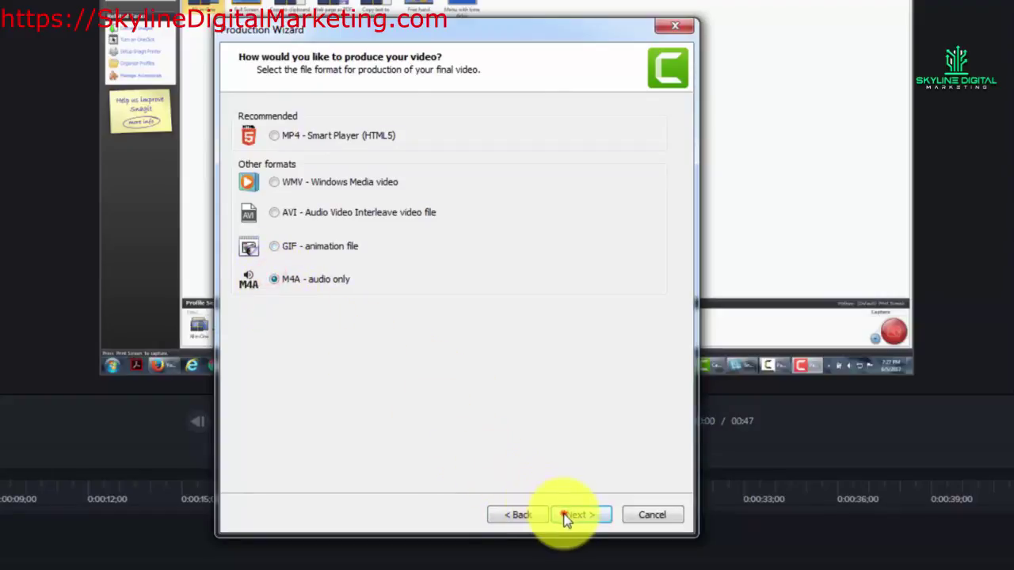
left_click(567, 515)
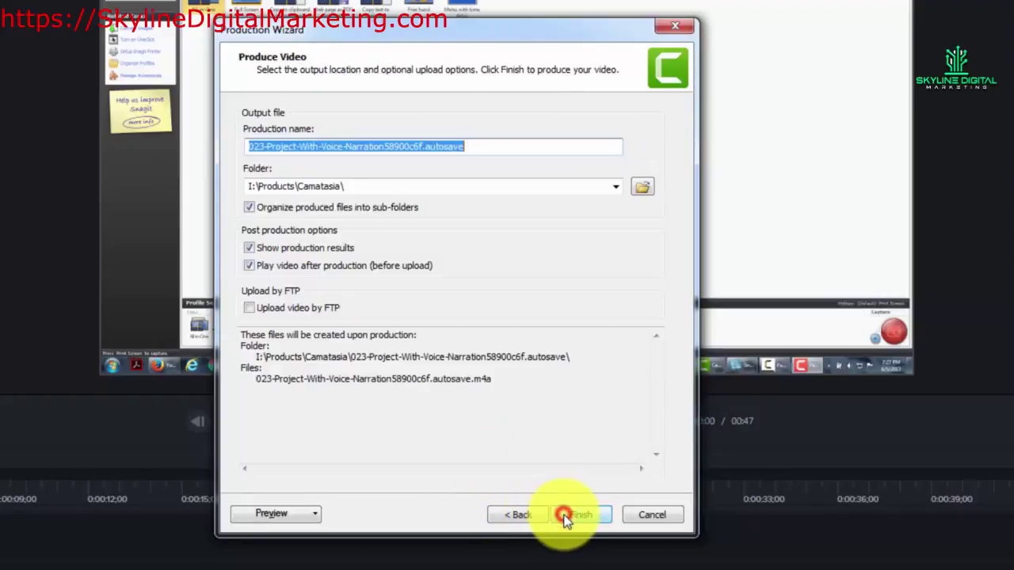
left_click(517, 515)
left_click(516, 514)
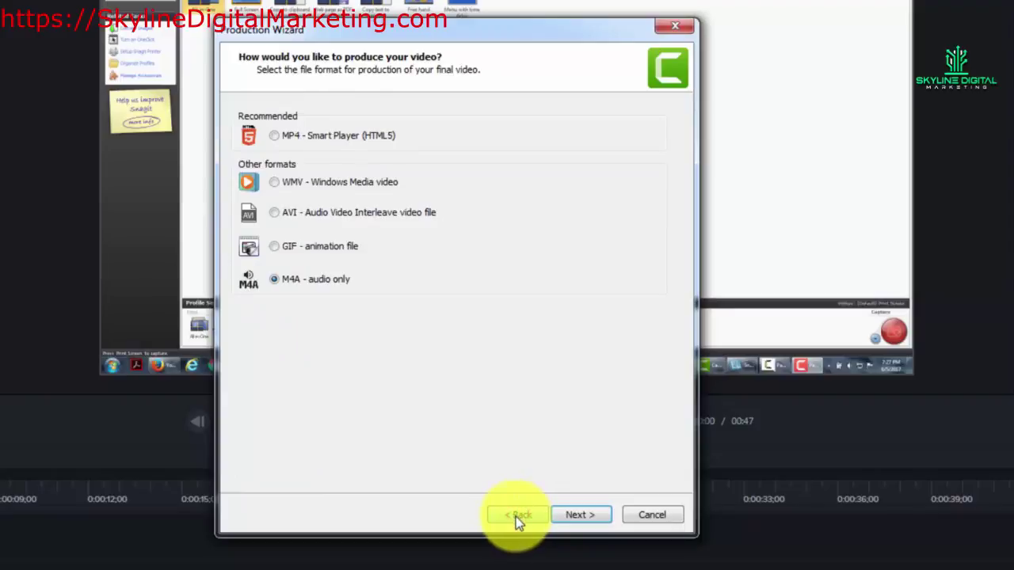